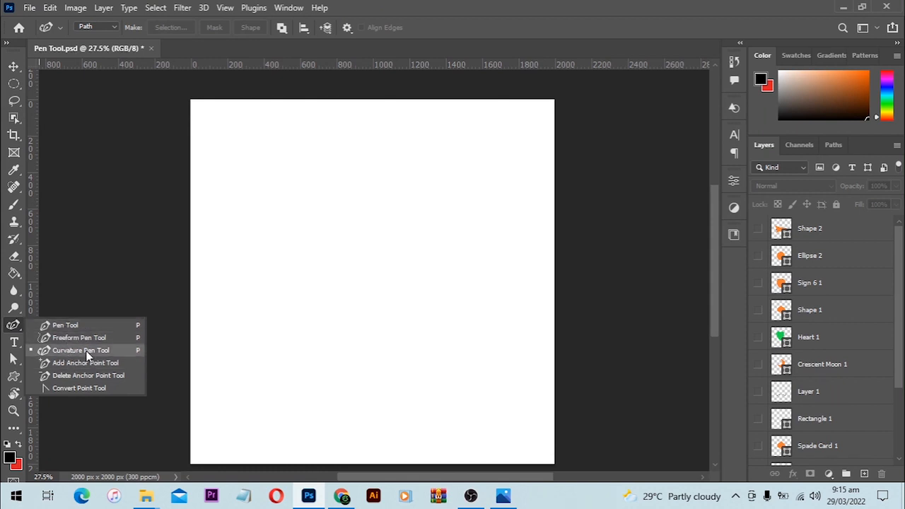
# Step: Show the Sign 6 1 layer and trace the shield as a closed curved Pen Tool path, adjusting the bottom anchor's handle to fit the edge
pyautogui.click(757, 285)
pyautogui.click(758, 285)
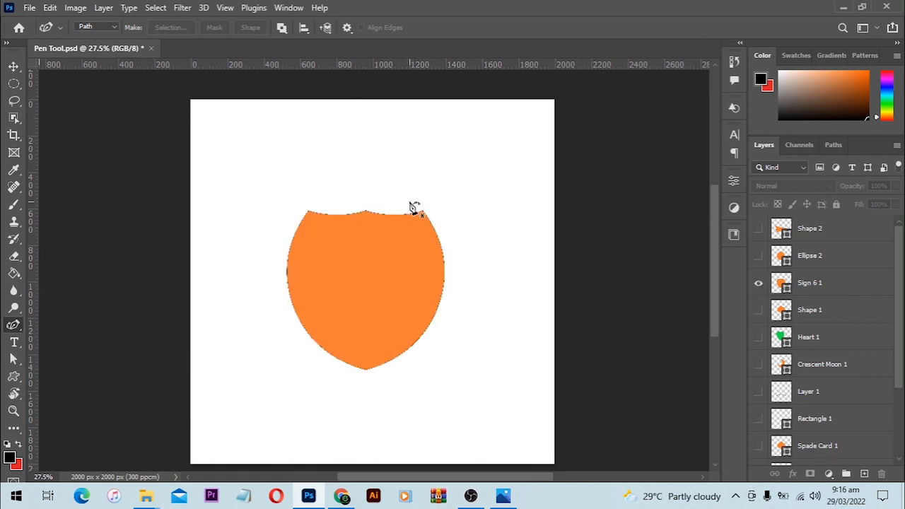
pyautogui.hotkey('shift', 'p')
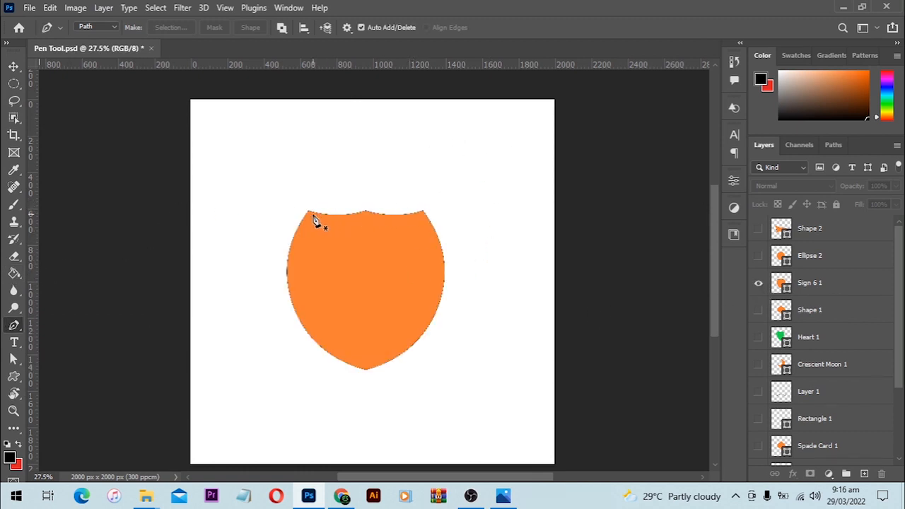
pyautogui.click(309, 212)
pyautogui.moveTo(323, 214); pyautogui.dragTo(429, 205)
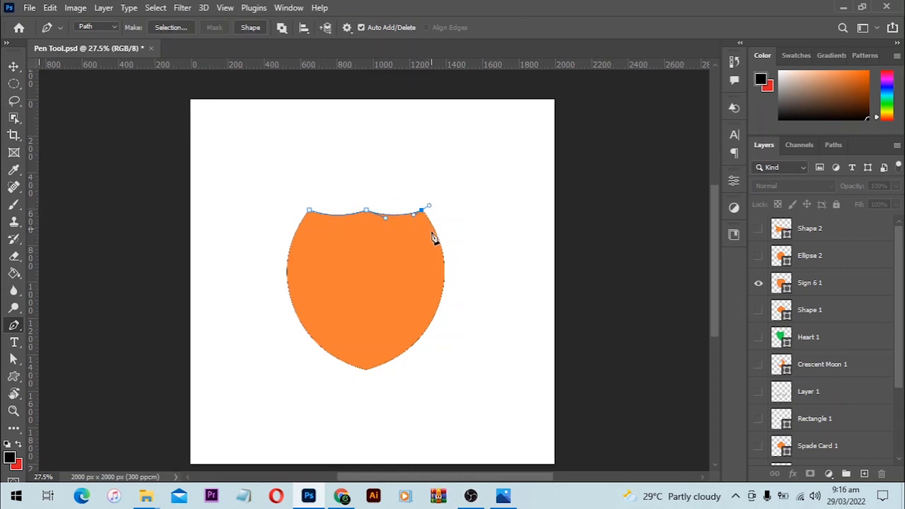
pyautogui.moveTo(367, 369); pyautogui.dragTo(244, 424)
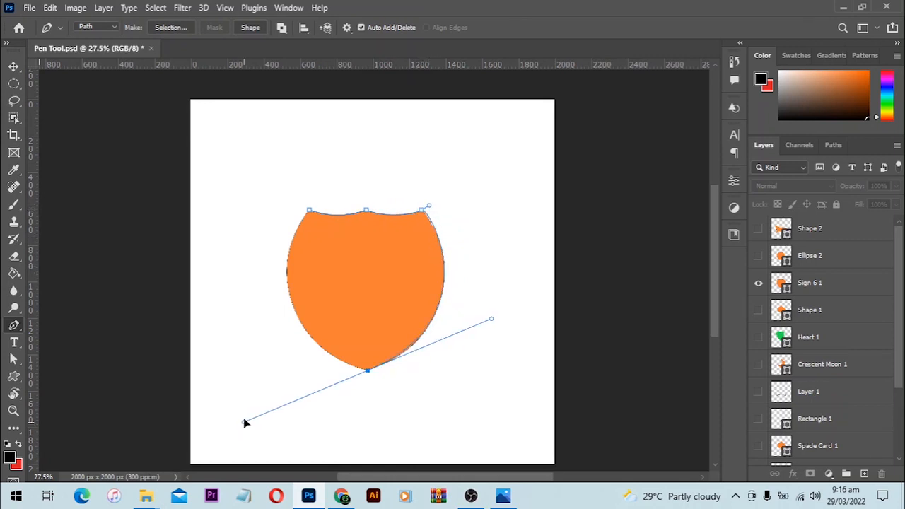
pyautogui.moveTo(309, 211); pyautogui.dragTo(323, 193)
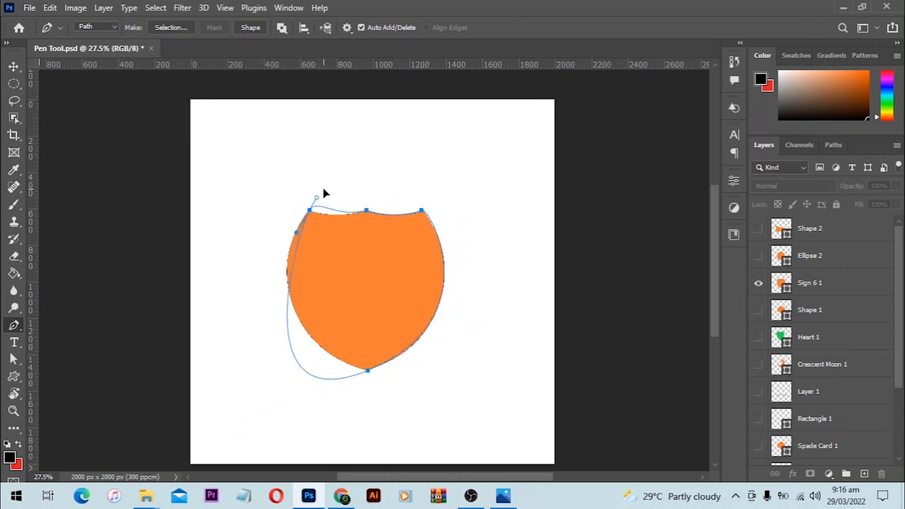
pyautogui.keyDown('ctrl'); pyautogui.click(367, 370); pyautogui.keyUp('ctrl')
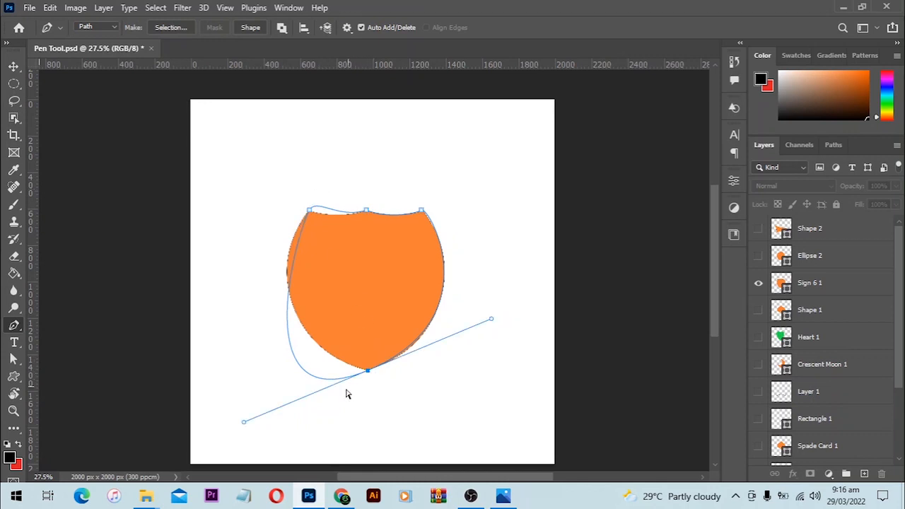
pyautogui.moveTo(244, 422); pyautogui.dragTo(246, 323)
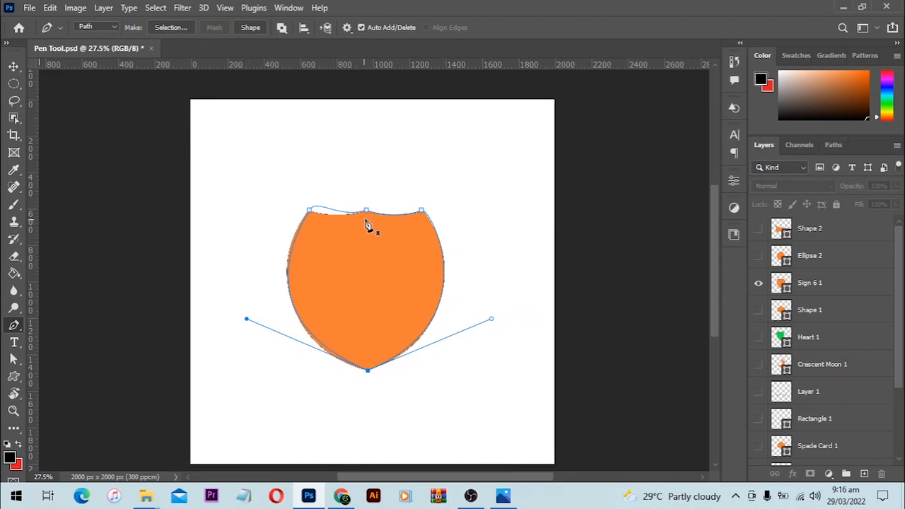
# Step: Delete the work path traced around the shield
pyautogui.click(833, 145)
pyautogui.moveTo(822, 182); pyautogui.dragTo(882, 474)
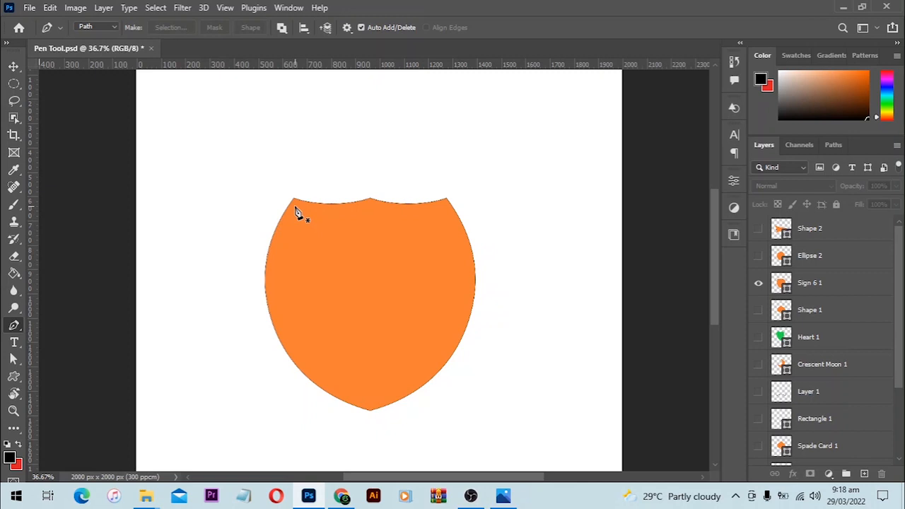
# Step: Draw a closed straight-sided path with the Pen Tool through the shield's three upper points and its bottom tip
pyautogui.rightClick(14, 325)
pyautogui.click(54, 327)
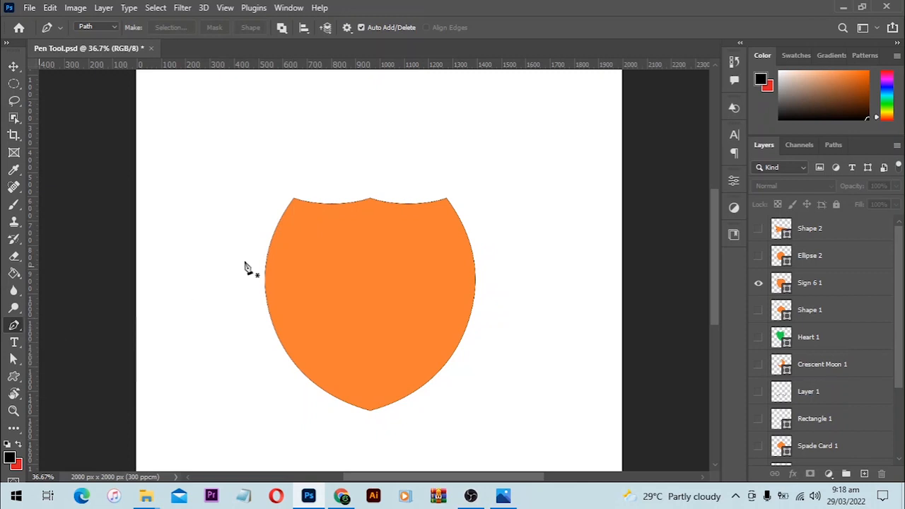
pyautogui.click(294, 201)
pyautogui.click(369, 201)
pyautogui.click(446, 200)
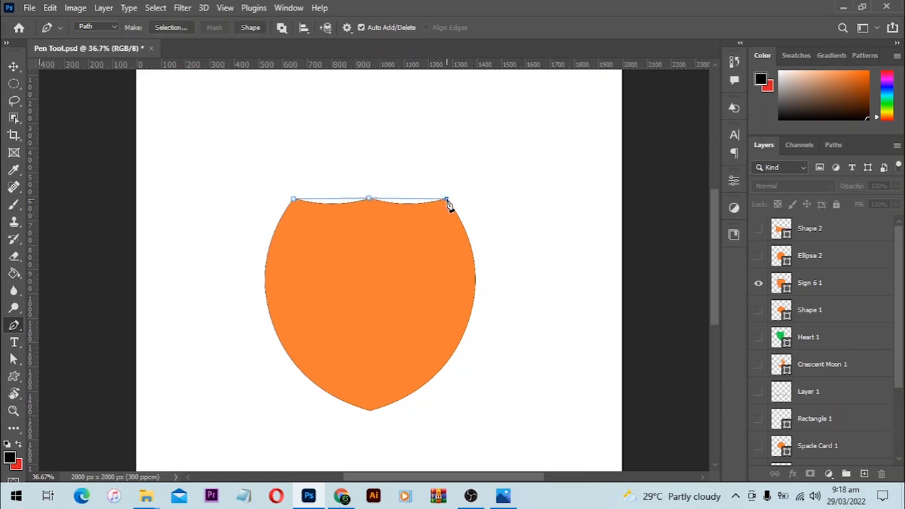
pyautogui.click(371, 409)
pyautogui.click(294, 201)
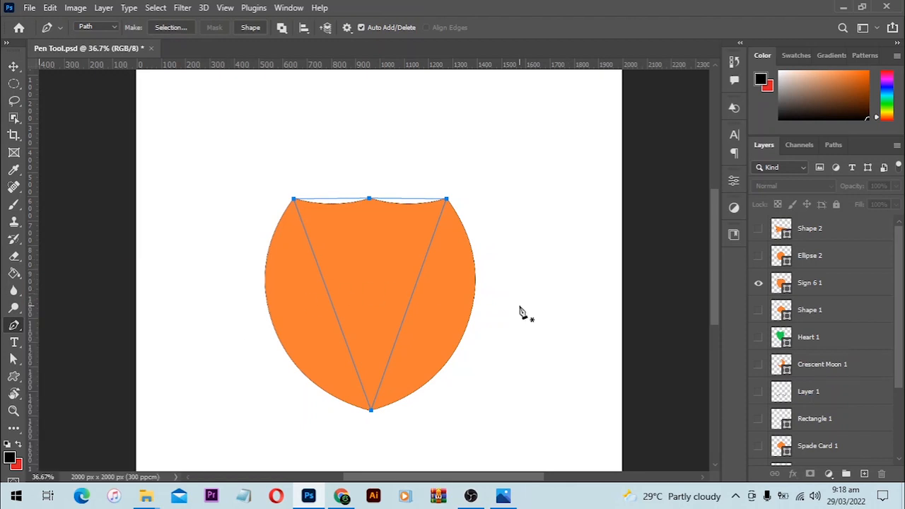
# Step: Bend the path's two long sides and two upper segments onto the shield's edges with the Curvature Pen Tool
pyautogui.click(16, 325)
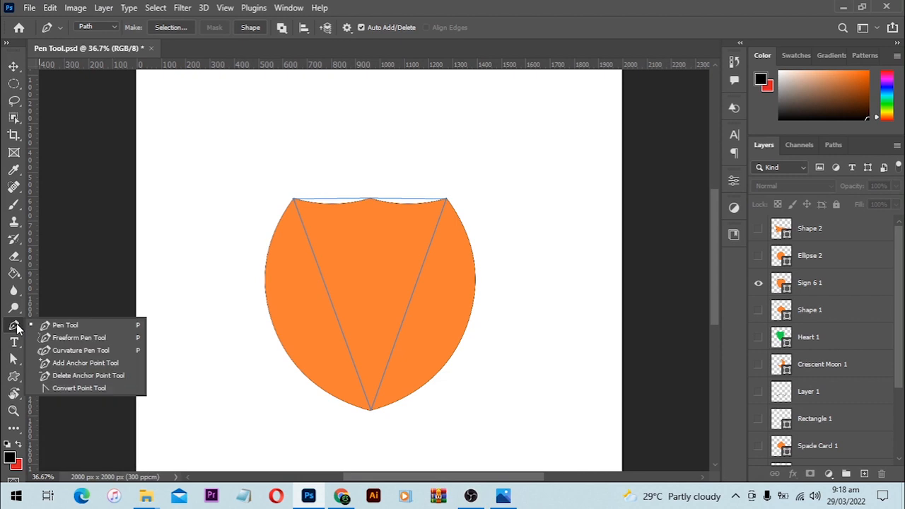
pyautogui.click(113, 350)
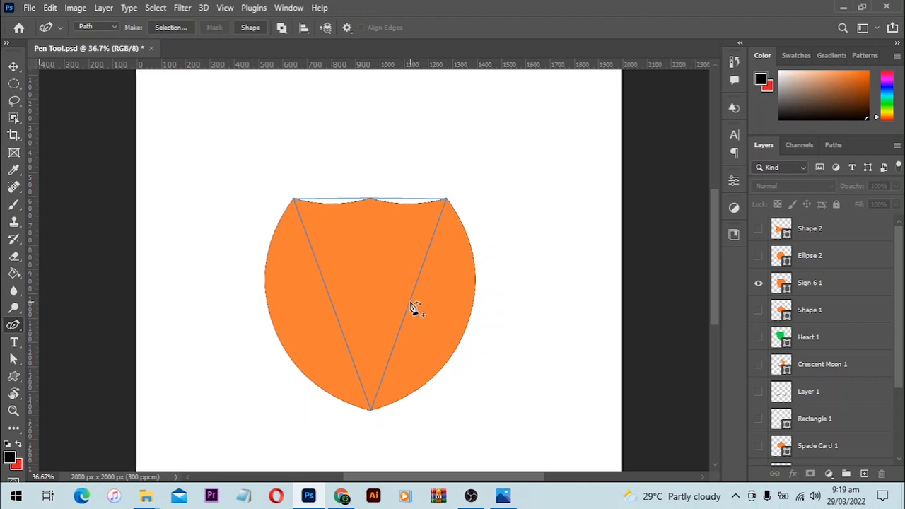
pyautogui.moveTo(414, 308); pyautogui.dragTo(472, 308)
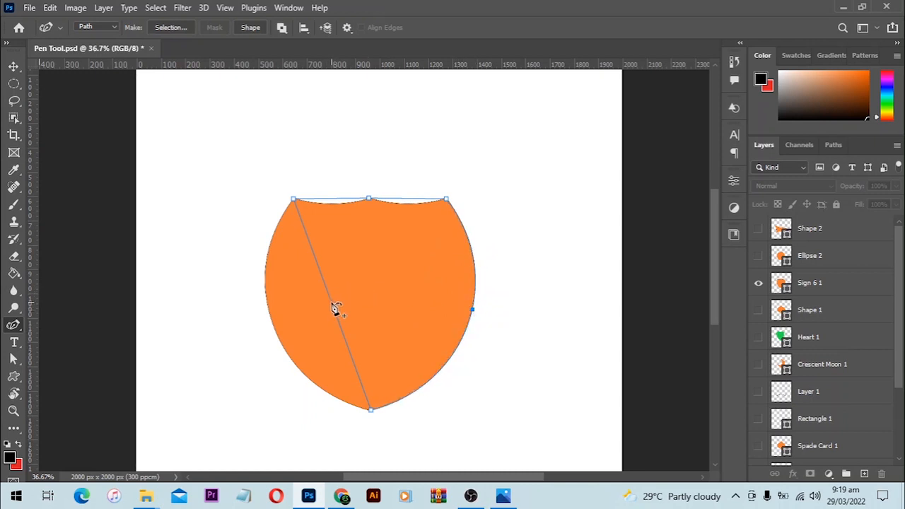
pyautogui.moveTo(335, 309); pyautogui.dragTo(277, 332)
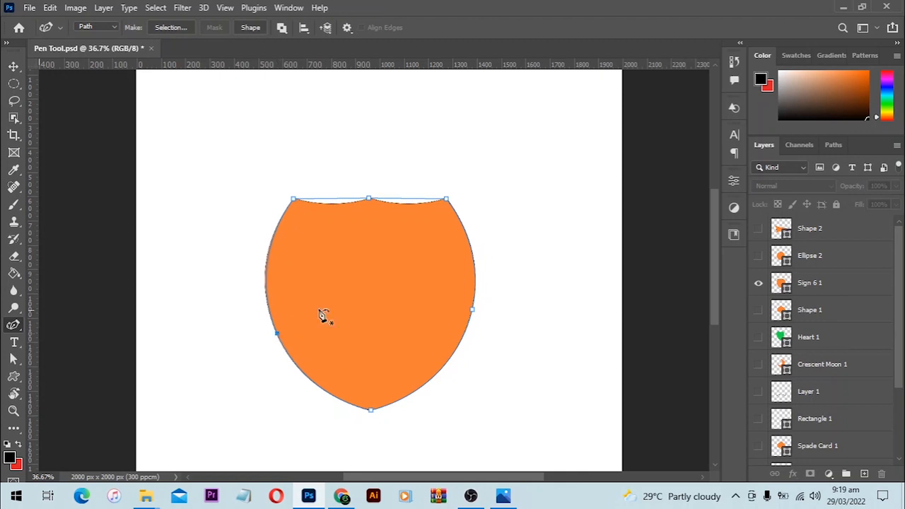
pyautogui.moveTo(333, 202); pyautogui.dragTo(331, 209)
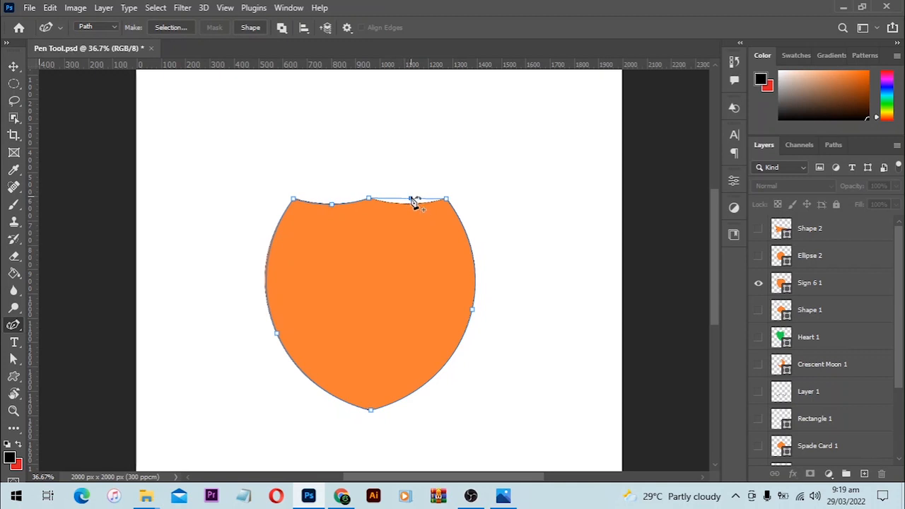
pyautogui.moveTo(411, 199); pyautogui.dragTo(411, 205)
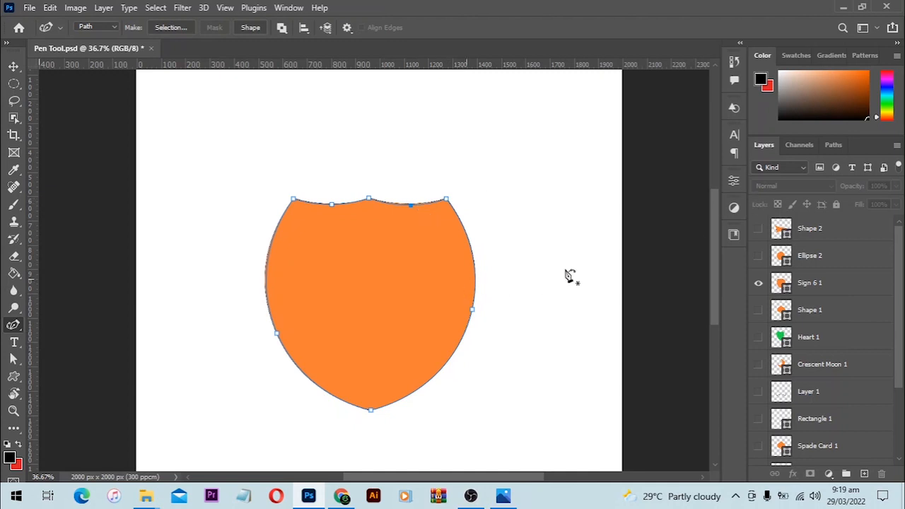
# Step: Hide the Sign 6 1 layer and delete the shield's work path
pyautogui.click(763, 287)
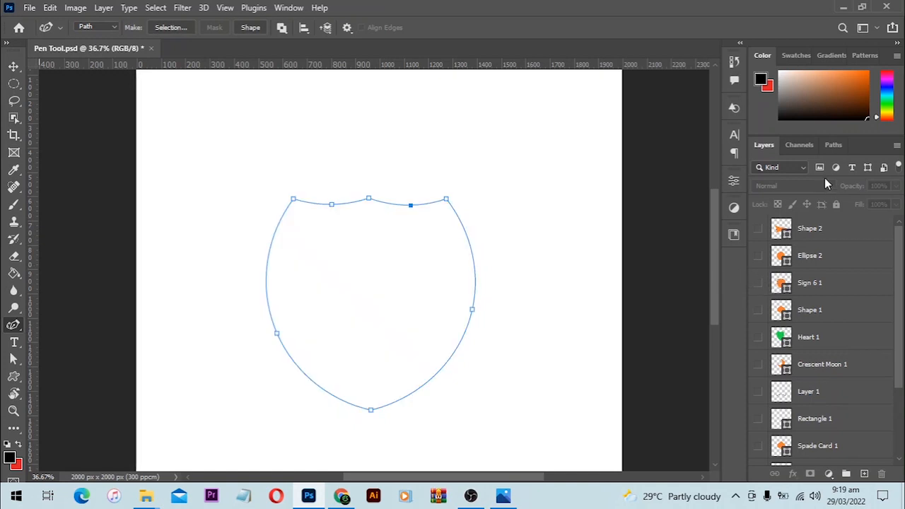
pyautogui.click(828, 146)
pyautogui.moveTo(773, 177); pyautogui.dragTo(883, 475)
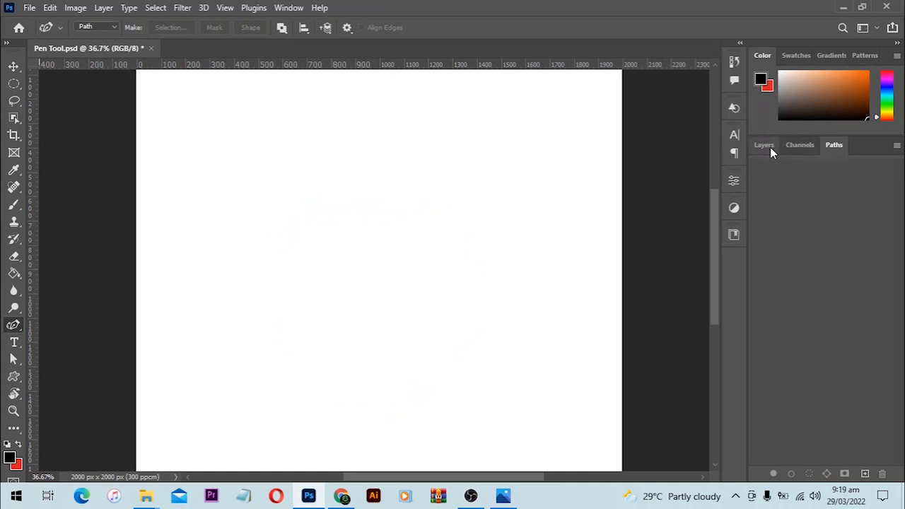
# Step: Show the Ellipse 2 layer and draw a closed four-point straight-sided path with the Pen Tool on the circle's edge
pyautogui.click(767, 146)
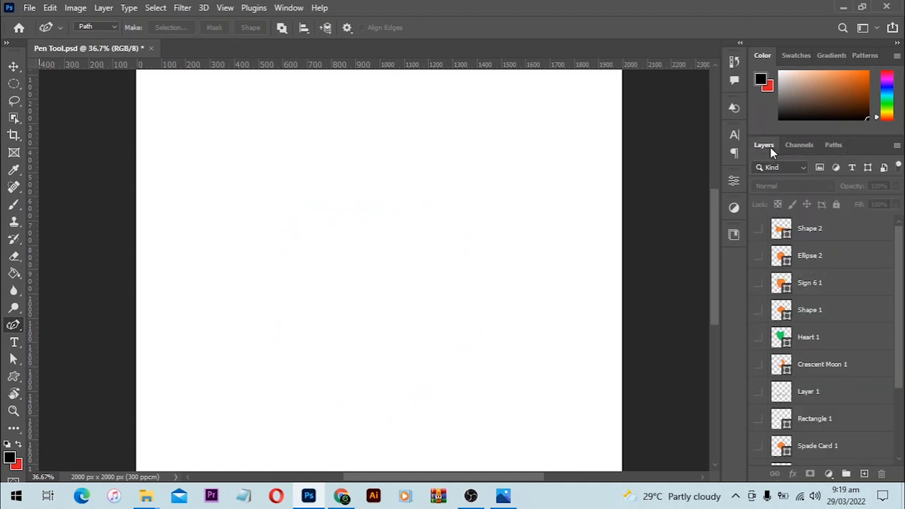
pyautogui.click(759, 256)
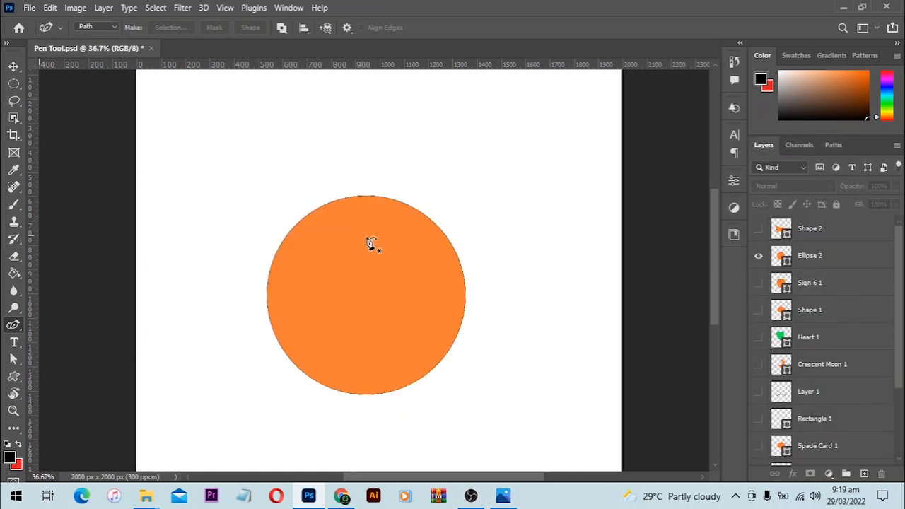
pyautogui.rightClick(16, 321)
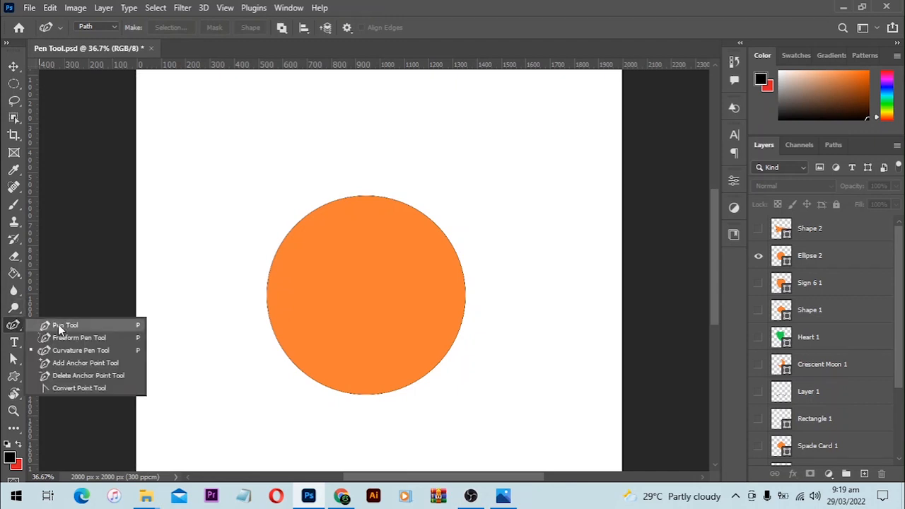
pyautogui.click(58, 324)
pyautogui.click(370, 195)
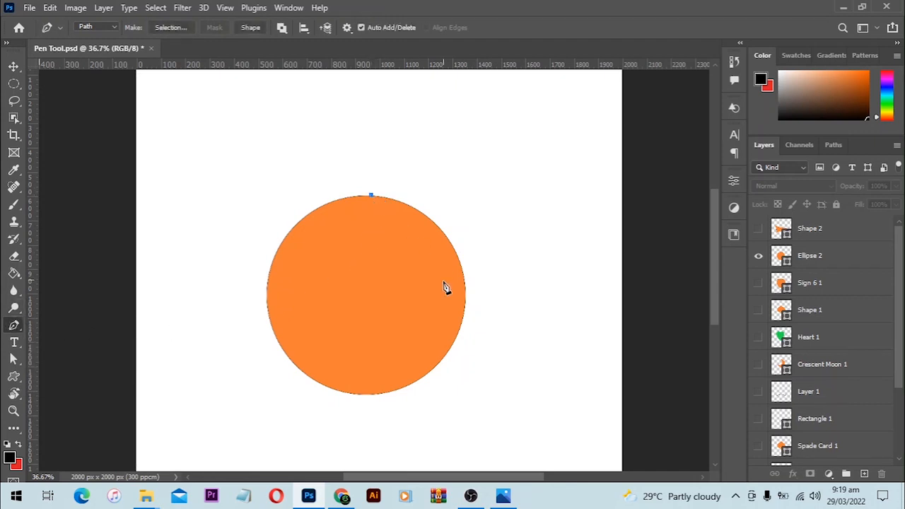
pyautogui.click(466, 302)
pyautogui.click(361, 396)
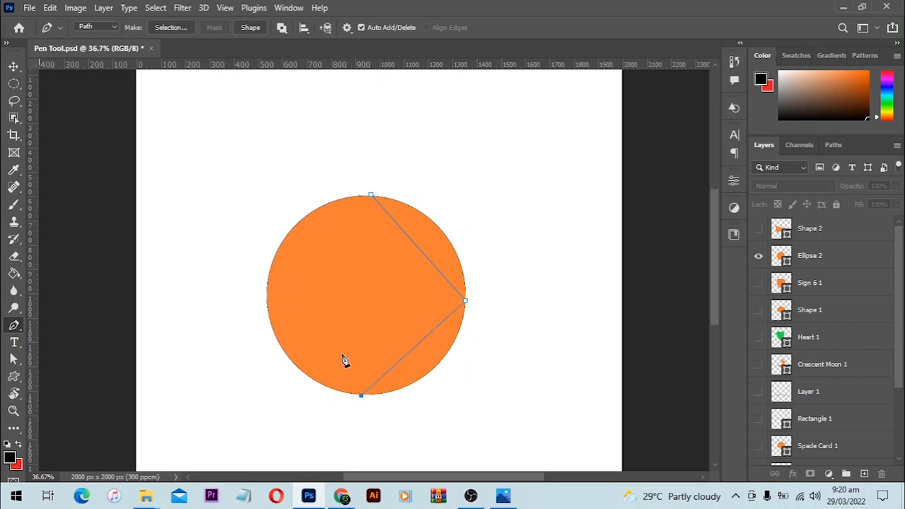
pyautogui.click(267, 289)
pyautogui.click(371, 196)
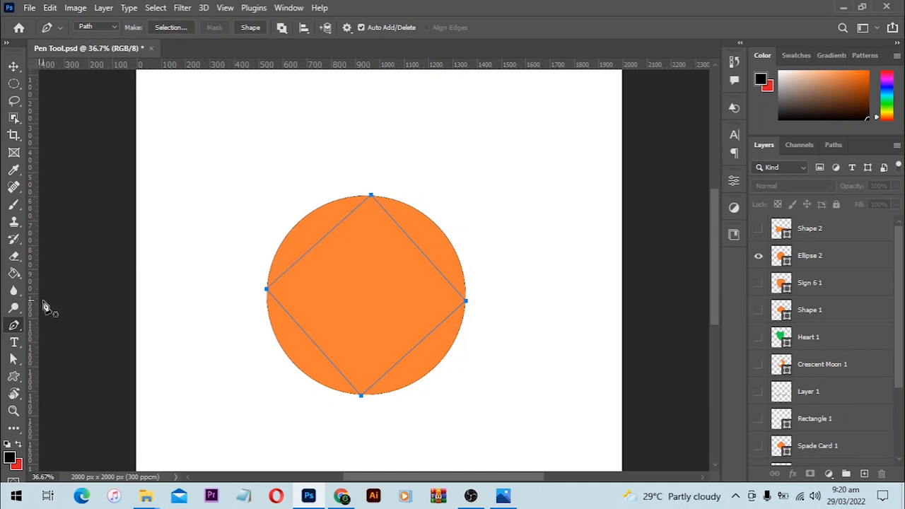
# Step: Bend the four sides of the diamond path onto the circle's edge with the Curvature Pen Tool
pyautogui.rightClick(18, 324)
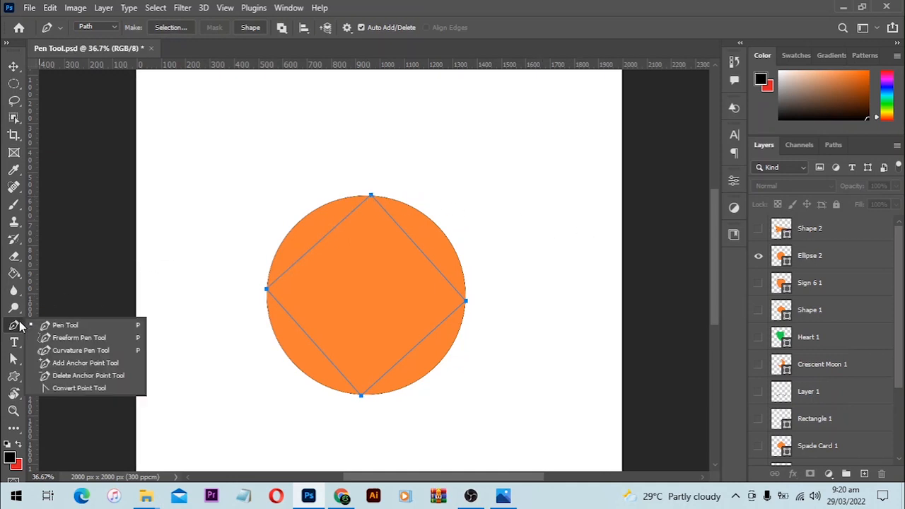
pyautogui.click(89, 352)
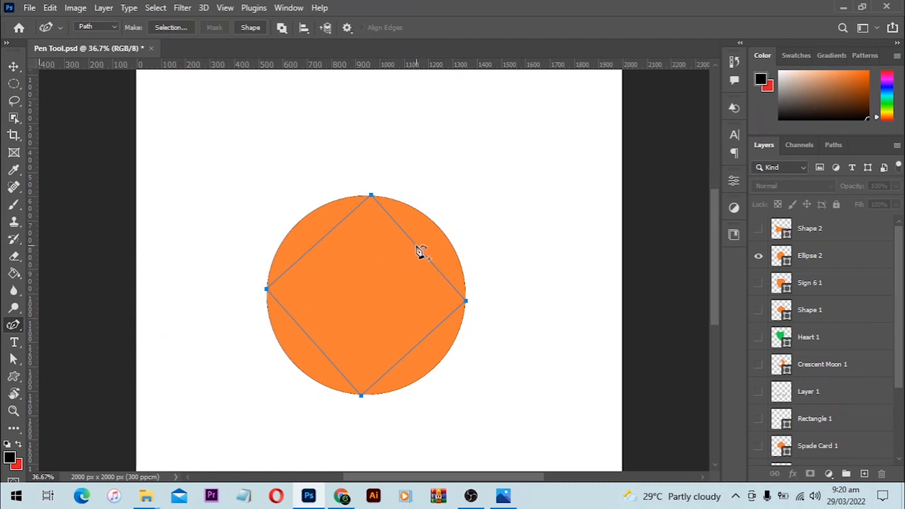
pyautogui.moveTo(419, 252); pyautogui.dragTo(441, 229)
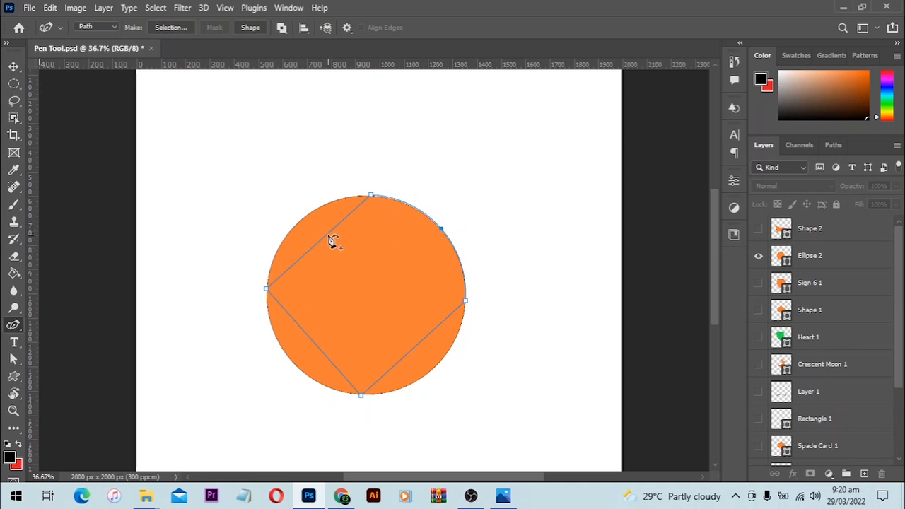
pyautogui.moveTo(331, 232); pyautogui.dragTo(313, 212)
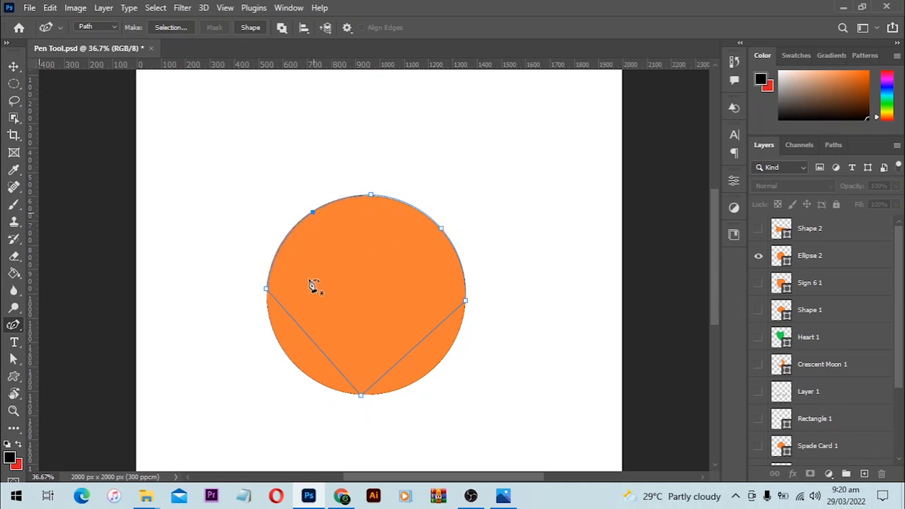
pyautogui.moveTo(316, 345); pyautogui.dragTo(292, 360)
pyautogui.moveTo(416, 355); pyautogui.dragTo(431, 374)
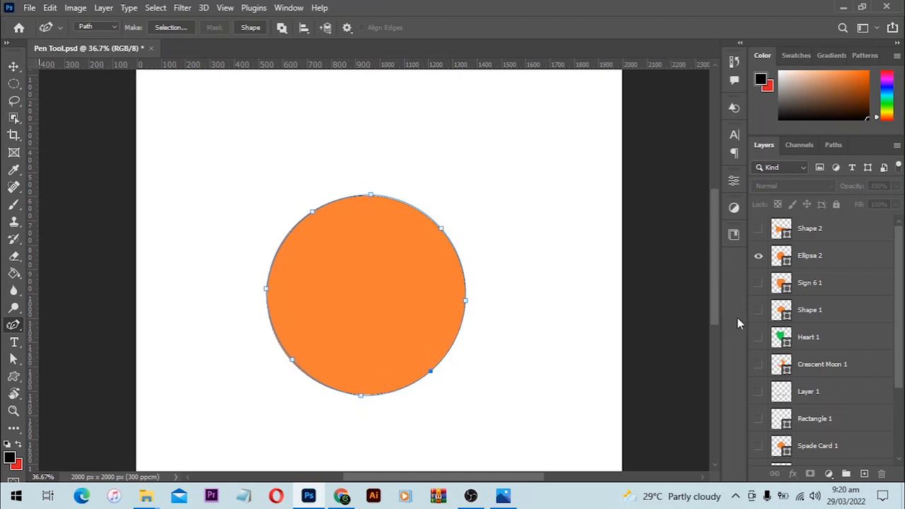
# Step: Hide the Ellipse 2 layer and delete the circle's work path
pyautogui.click(764, 256)
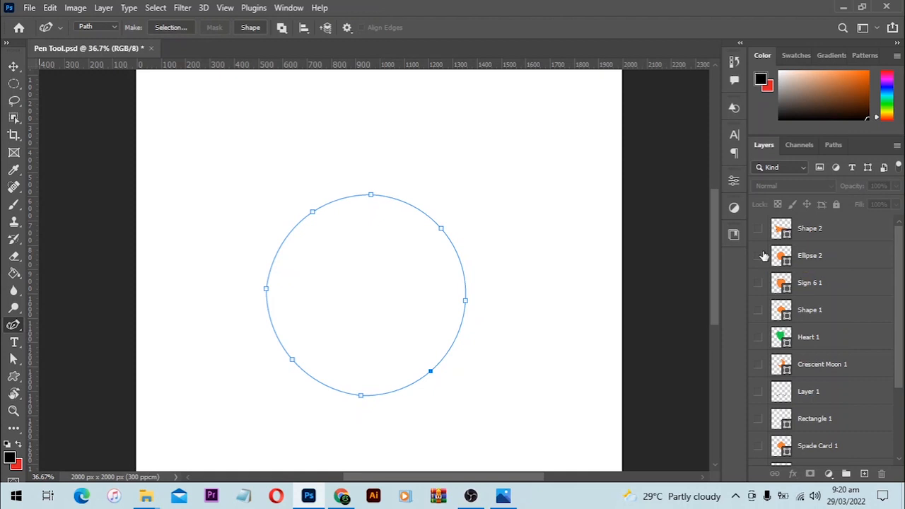
pyautogui.click(831, 145)
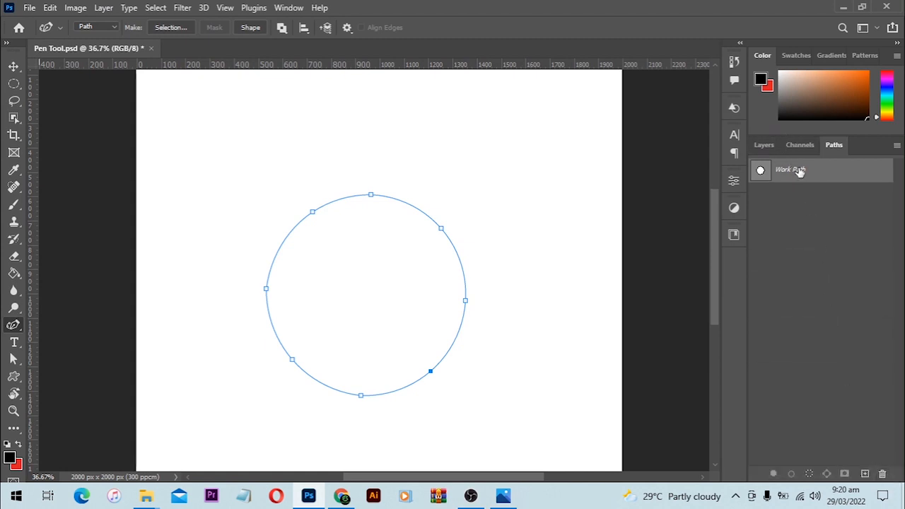
pyautogui.moveTo(799, 172); pyautogui.dragTo(890, 474)
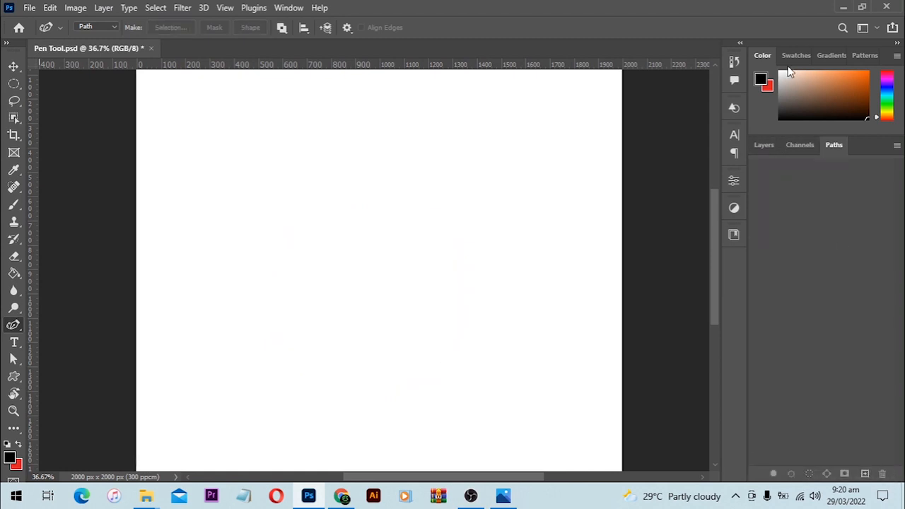
# Step: Show the Shape 2 layer and start a path with the Pen Tool at the curved shape's upper-left tip
pyautogui.click(765, 145)
pyautogui.click(758, 231)
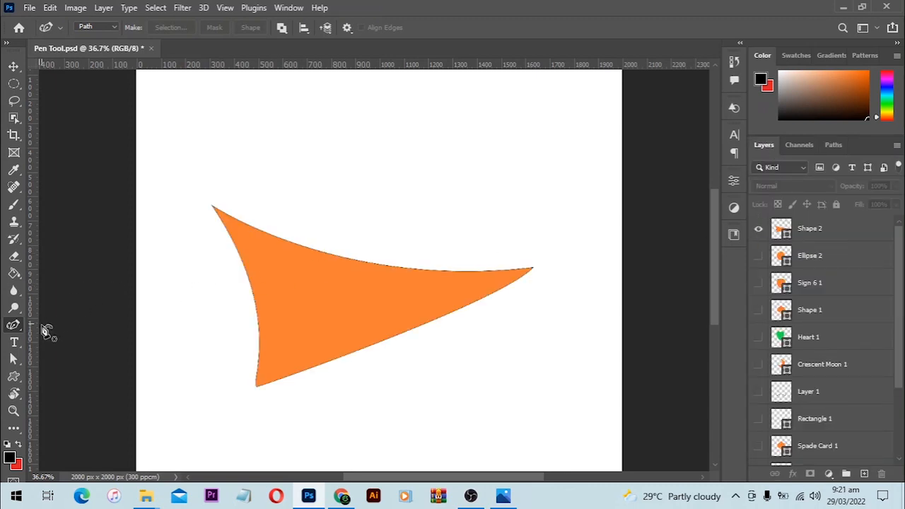
pyautogui.rightClick(17, 326)
pyautogui.click(65, 325)
pyautogui.click(69, 315)
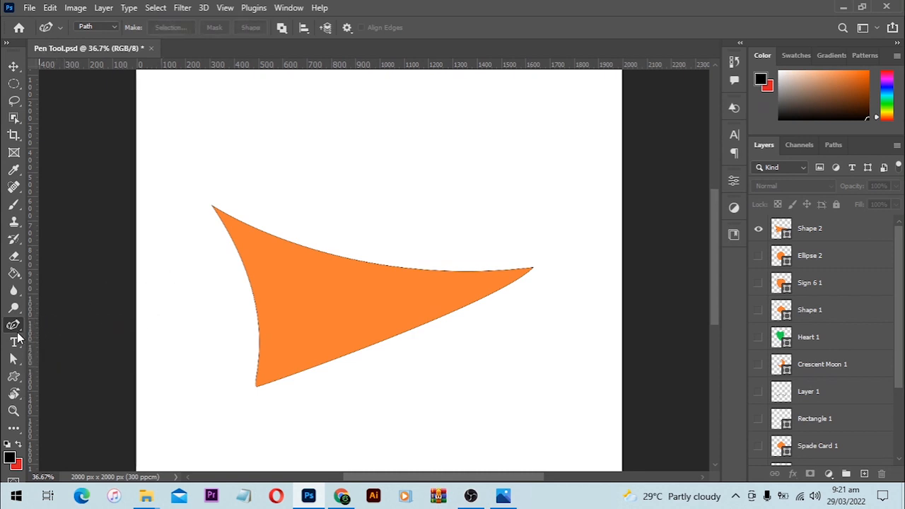
pyautogui.rightClick(13, 324)
pyautogui.click(60, 324)
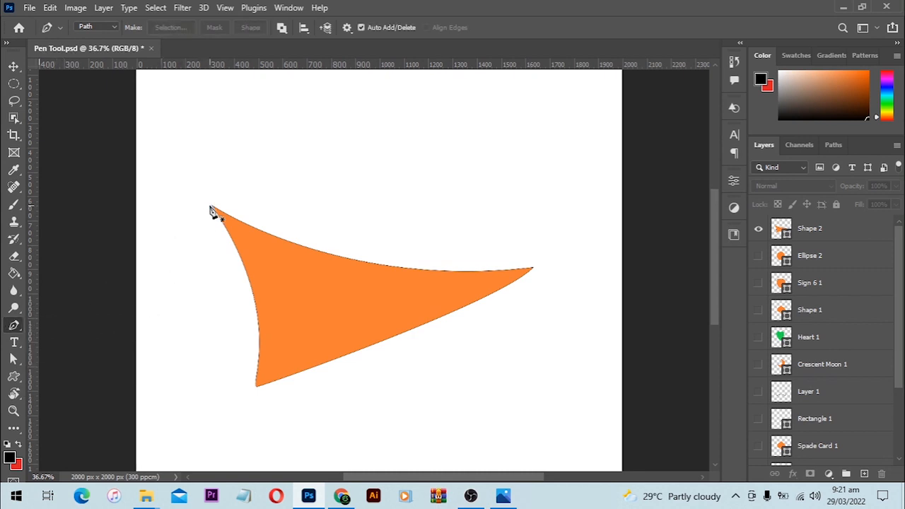
pyautogui.click(213, 206)
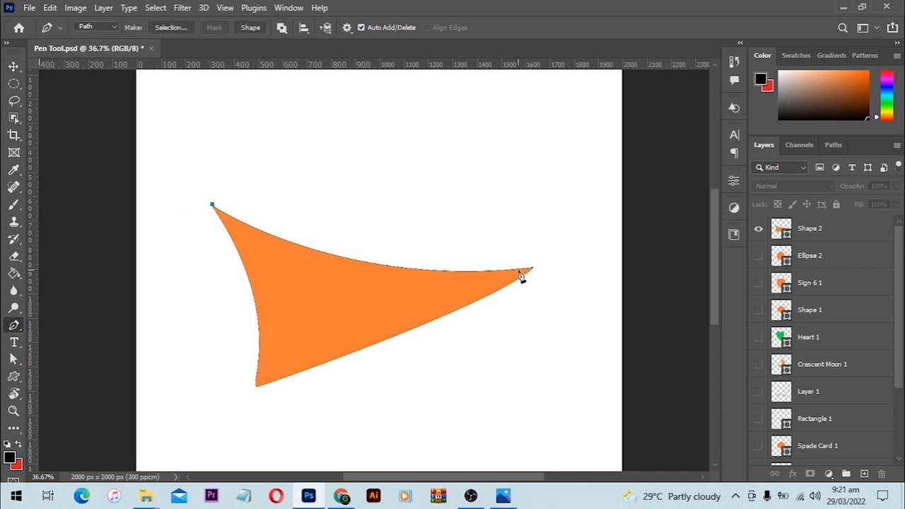
# Step: Try to trace the shape's upper edge with one curved Pen Tool segment by adjusting the right tip's direction handle
pyautogui.moveTo(533, 268); pyautogui.dragTo(618, 274)
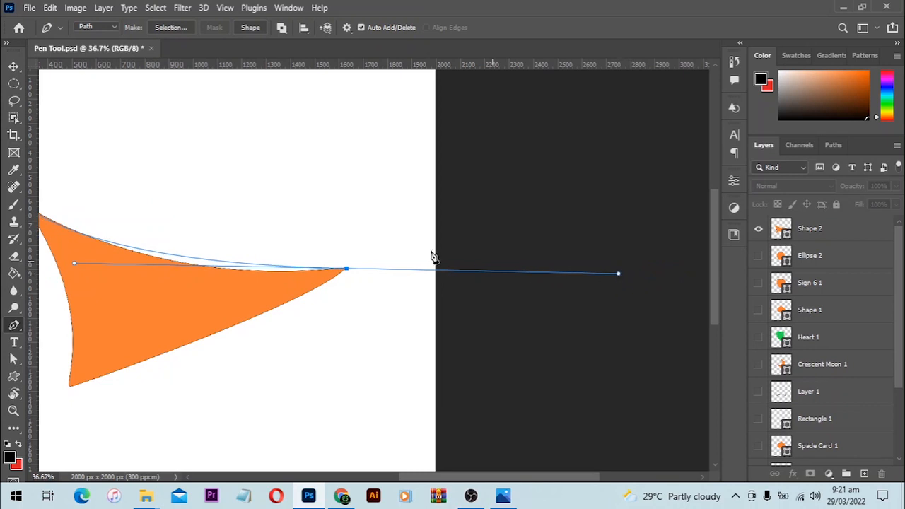
pyautogui.press('space')
pyautogui.moveTo(292, 233); pyautogui.dragTo(542, 231)
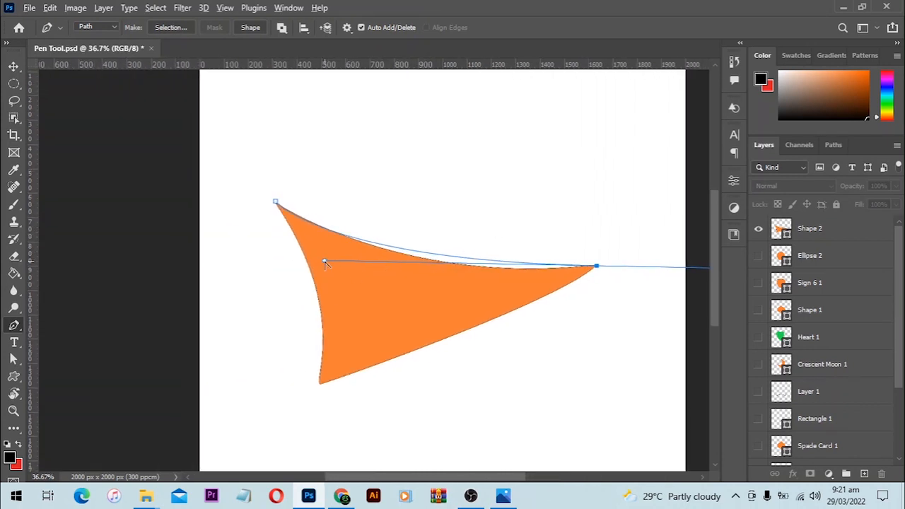
pyautogui.moveTo(324, 263); pyautogui.dragTo(377, 287)
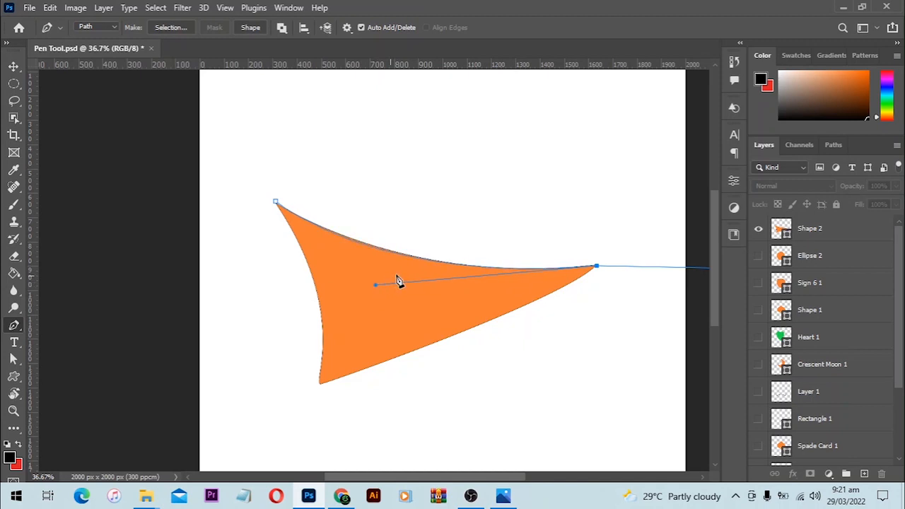
pyautogui.scroll(-1, 424, 306)
pyautogui.scroll(-1, 569, 280)
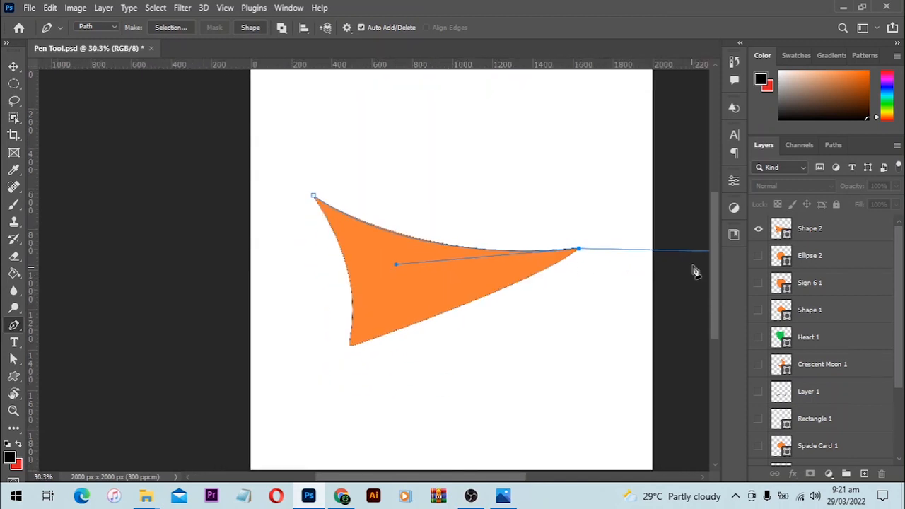
# Step: Try to fit a curved segment along the lower edge to the lower-left tip by repositioning the direction handle
pyautogui.press('space')
pyautogui.moveTo(630, 210); pyautogui.dragTo(260, 347)
pyautogui.scroll(-1, 614, 227)
pyautogui.press('space')
pyautogui.moveTo(159, 332); pyautogui.dragTo(164, 331)
pyautogui.press('space')
pyautogui.moveTo(234, 267); pyautogui.dragTo(351, 286)
pyautogui.scroll(2, 310, 282)
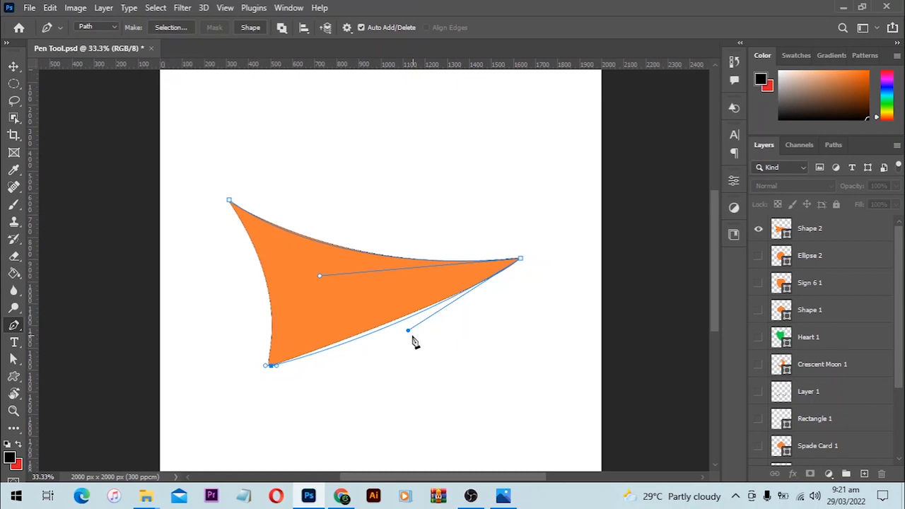
pyautogui.moveTo(409, 335); pyautogui.dragTo(409, 331)
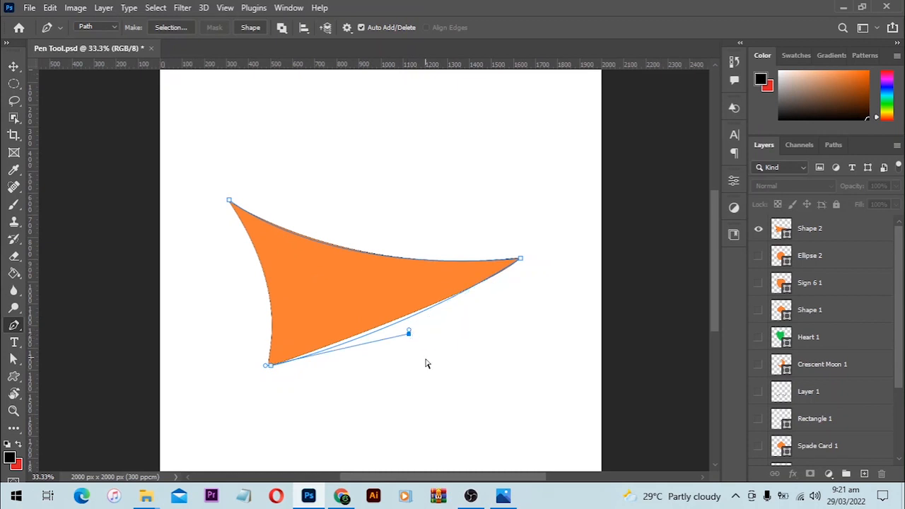
# Step: Undo the curved segments back to the first anchor point at the upper-left tip
pyautogui.hotkey('ctrl', 'z')
pyautogui.hotkey('ctrl', 'z')
pyautogui.hotkey('ctrl', 'z')
pyautogui.hotkey('ctrl', 'z')
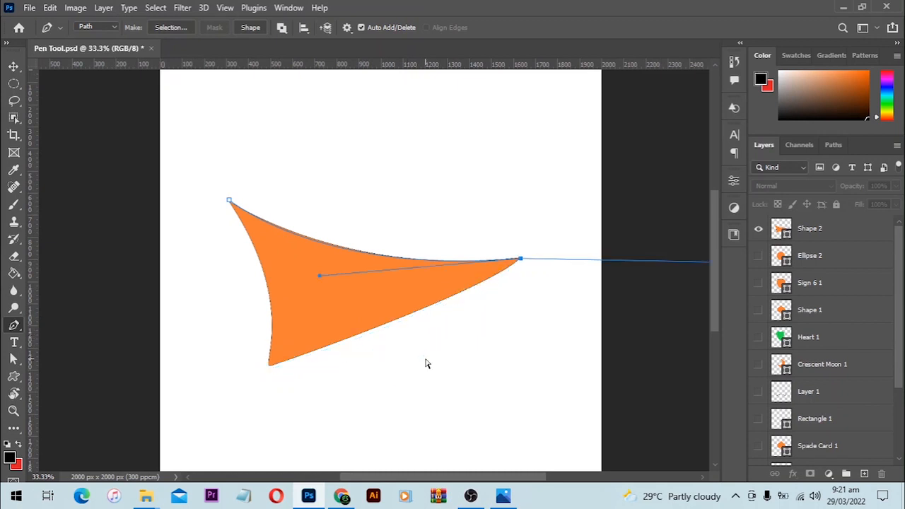
pyautogui.hotkey('ctrl', 'z')
pyautogui.hotkey('ctrl', 'z')
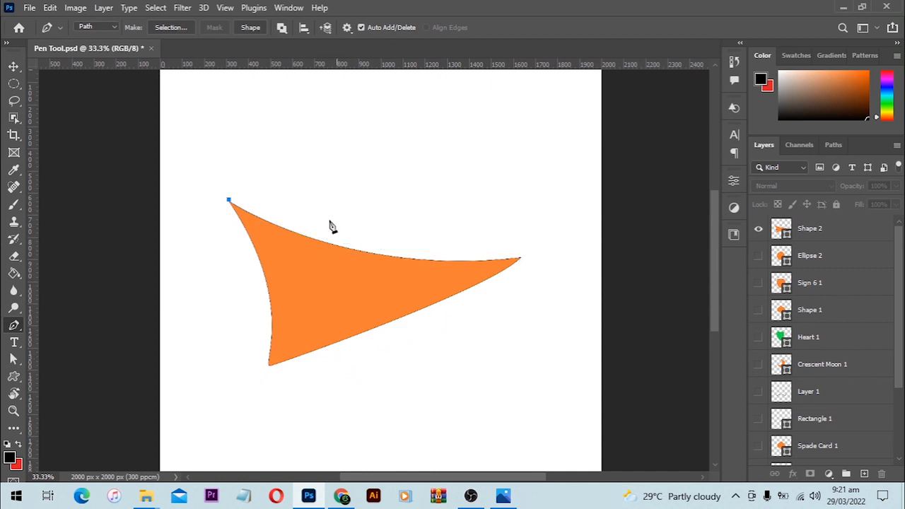
# Step: Complete a closed triangular path with straight segments through the shape's right and lower-left tips
pyautogui.click(521, 260)
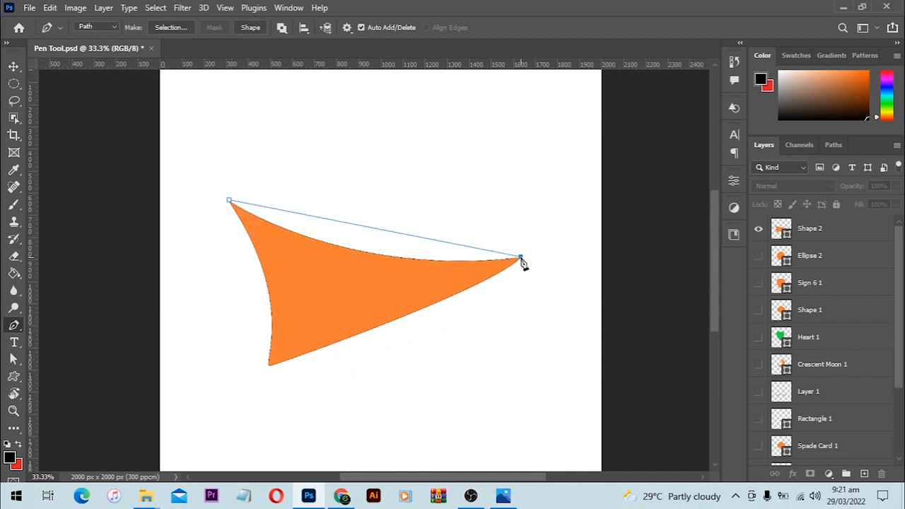
pyautogui.click(269, 366)
pyautogui.click(230, 203)
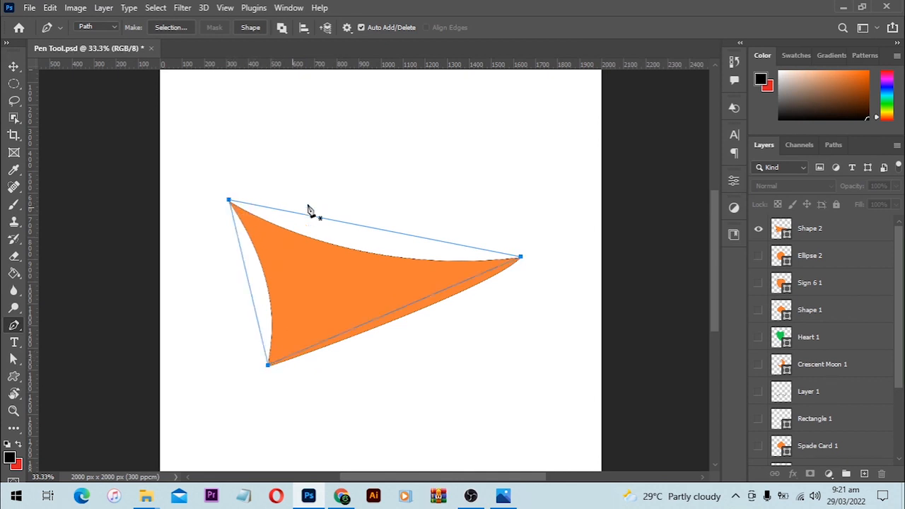
# Step: Bend the triangular path's three sides onto the shape's edges with the Curvature Pen Tool and hide the Shape 2 layer
pyautogui.rightClick(17, 325)
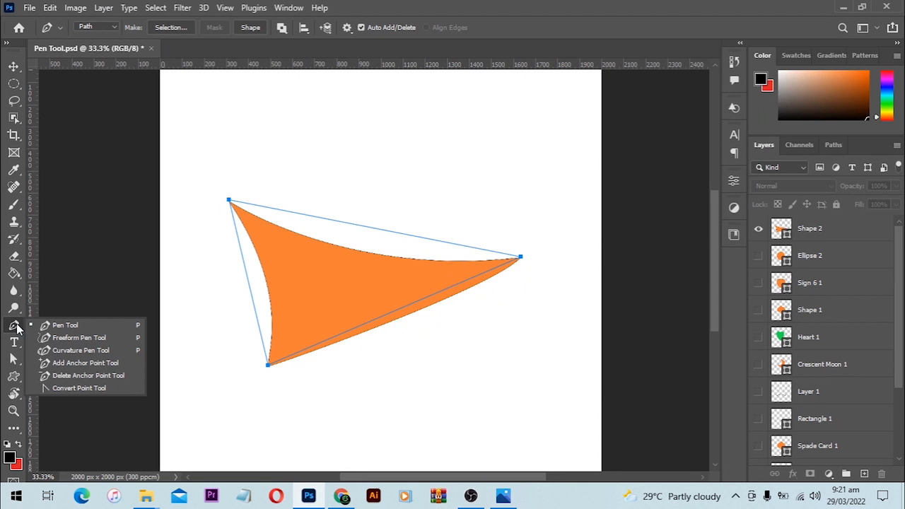
pyautogui.click(78, 351)
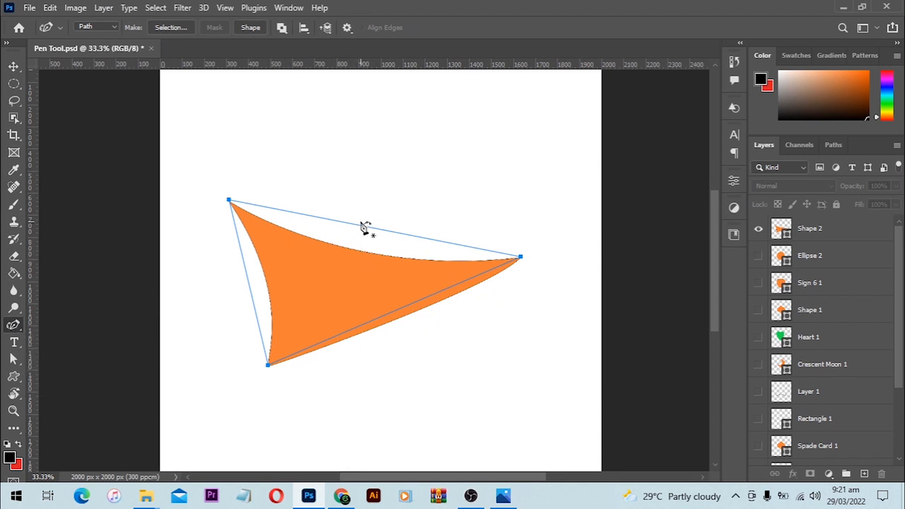
pyautogui.moveTo(362, 227); pyautogui.dragTo(360, 253)
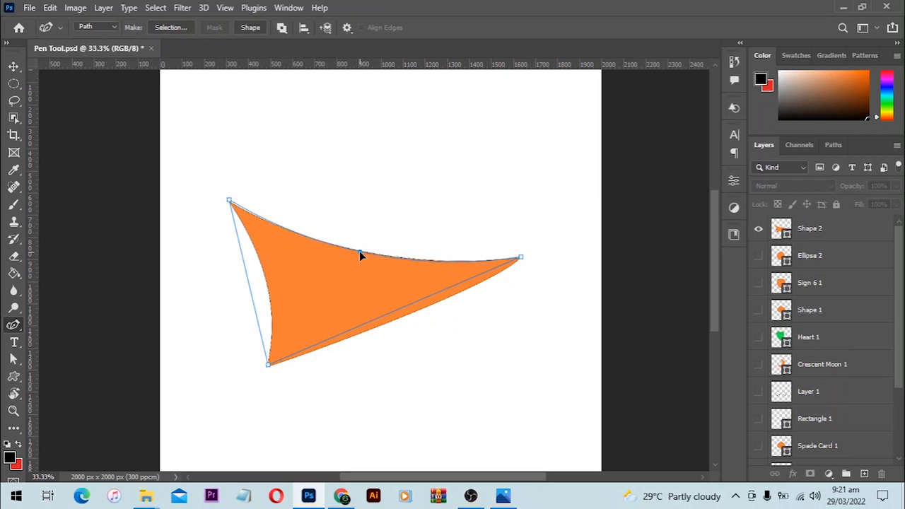
pyautogui.moveTo(252, 290)
pyautogui.mouseDown()
pyautogui.moveTo(271, 290)
pyautogui.moveTo(267, 299)
pyautogui.mouseUp()
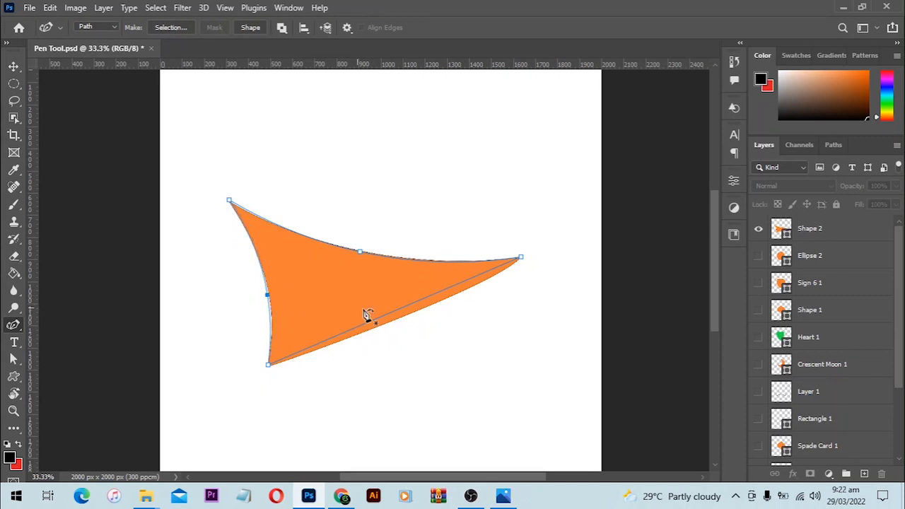
pyautogui.moveTo(403, 311)
pyautogui.mouseDown()
pyautogui.moveTo(398, 323)
pyautogui.moveTo(407, 317)
pyautogui.mouseUp()
pyautogui.click(758, 229)
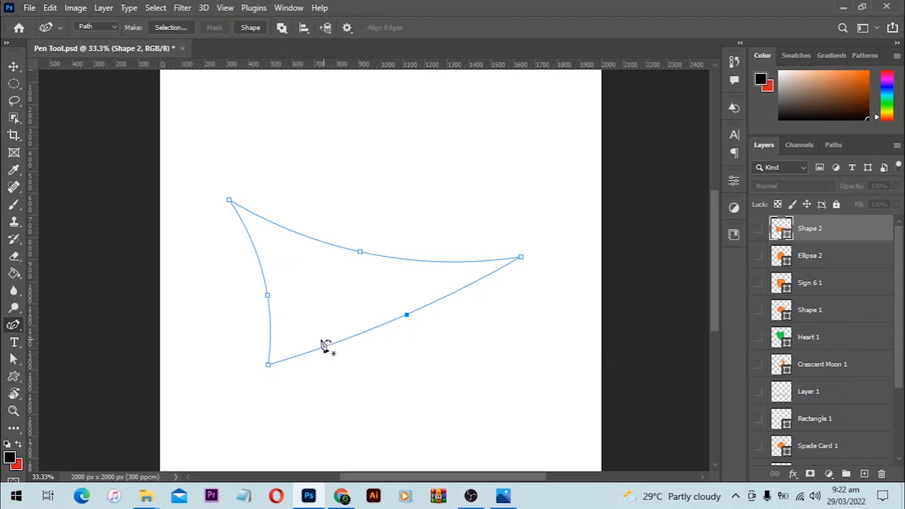
# Step: Draw the butterfly custom shape from the Nature group on the canvas, about 1110 by 973 px
pyautogui.click(14, 376)
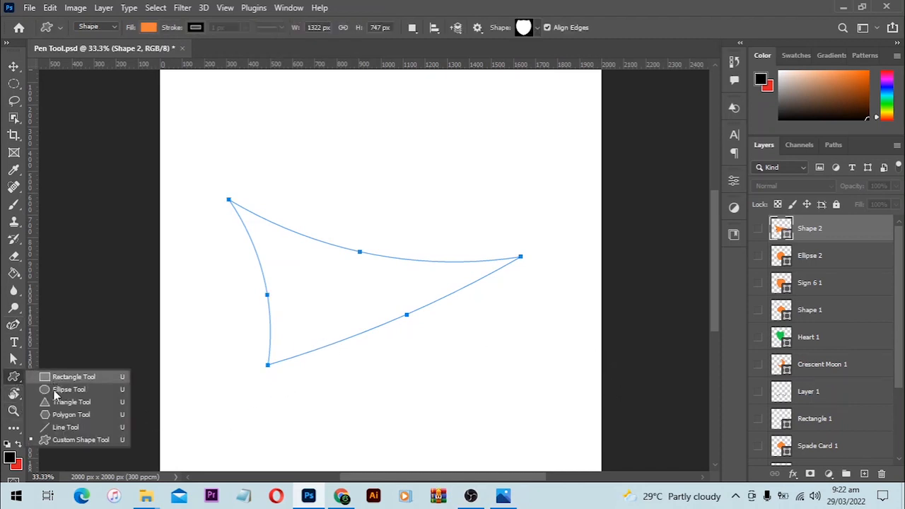
pyautogui.click(45, 441)
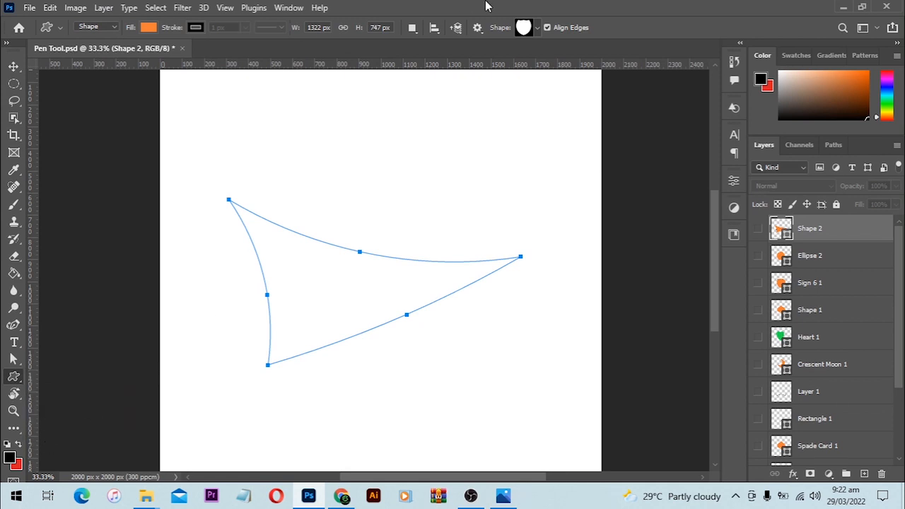
pyautogui.click(538, 28)
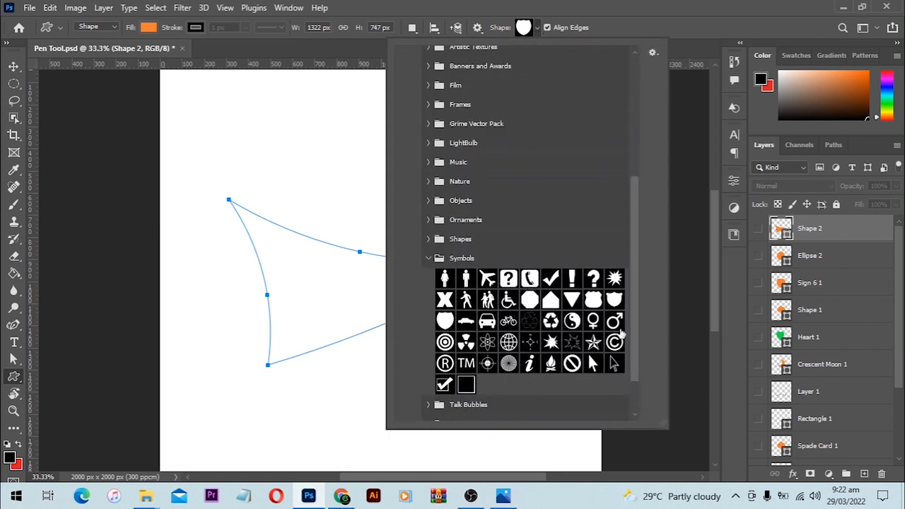
pyautogui.scroll(-1, 541, 318)
pyautogui.scroll(1, 547, 302)
pyautogui.scroll(-2, 548, 302)
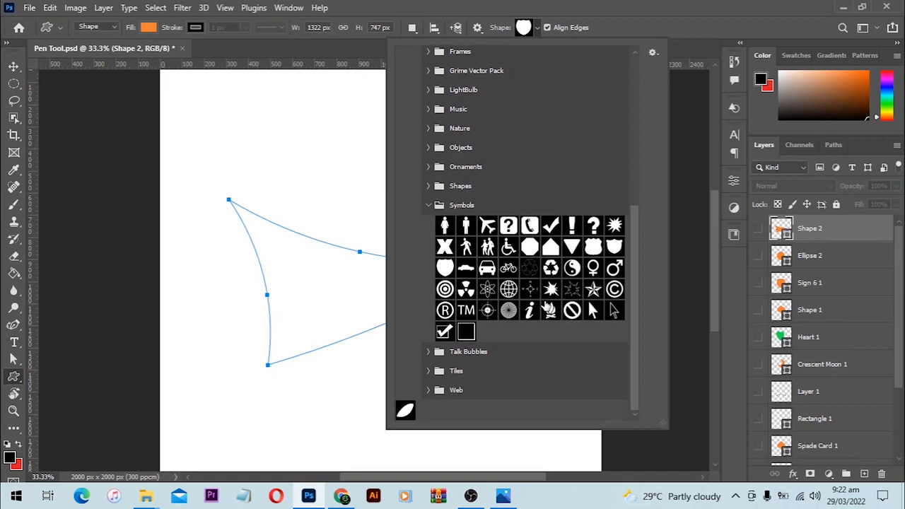
pyautogui.click(427, 352)
pyautogui.scroll(-1, 494, 374)
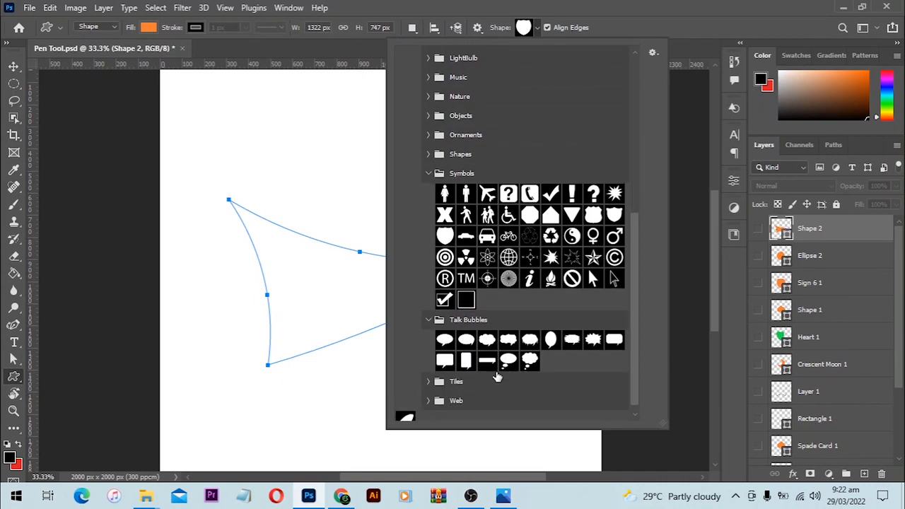
pyautogui.scroll(2, 509, 304)
pyautogui.click(429, 189)
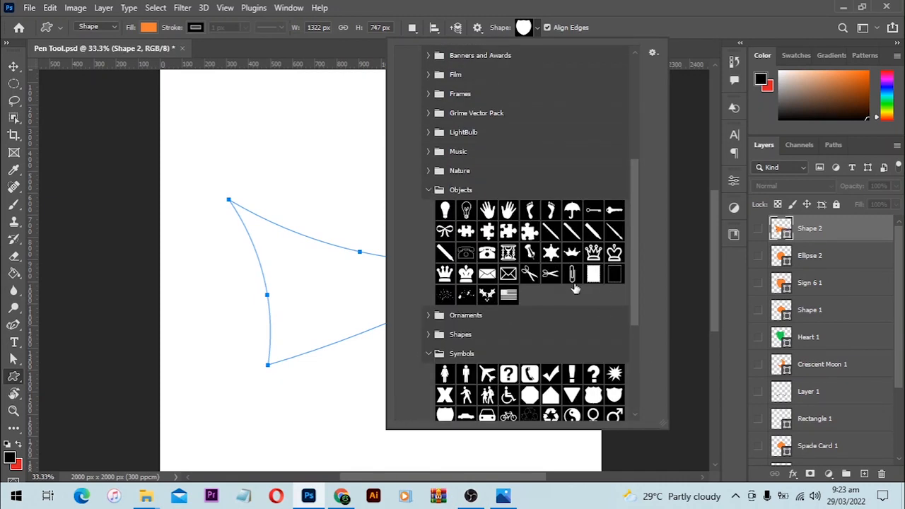
pyautogui.scroll(1, 537, 283)
pyautogui.click(428, 191)
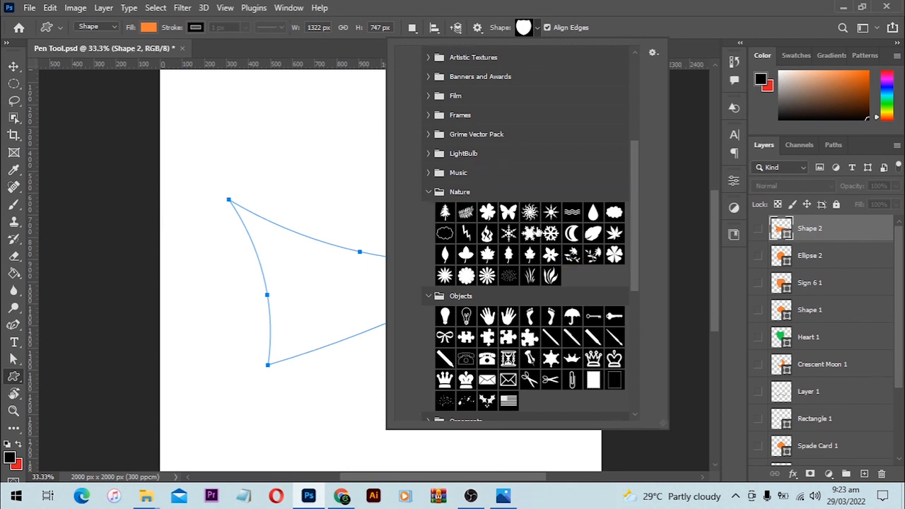
pyautogui.click(508, 212)
pyautogui.moveTo(233, 152); pyautogui.dragTo(482, 406)
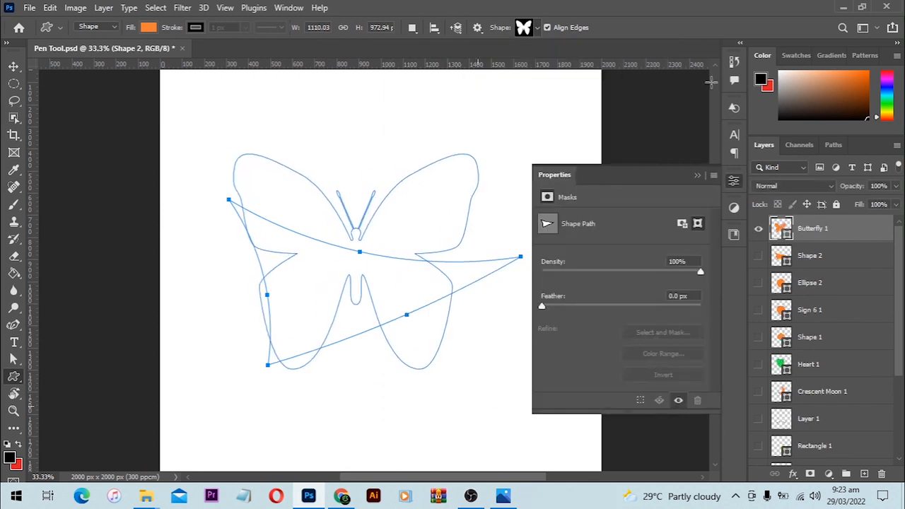
# Step: Delete the traced triangular shape's work path and deselect the butterfly using the Move Tool
pyautogui.click(834, 145)
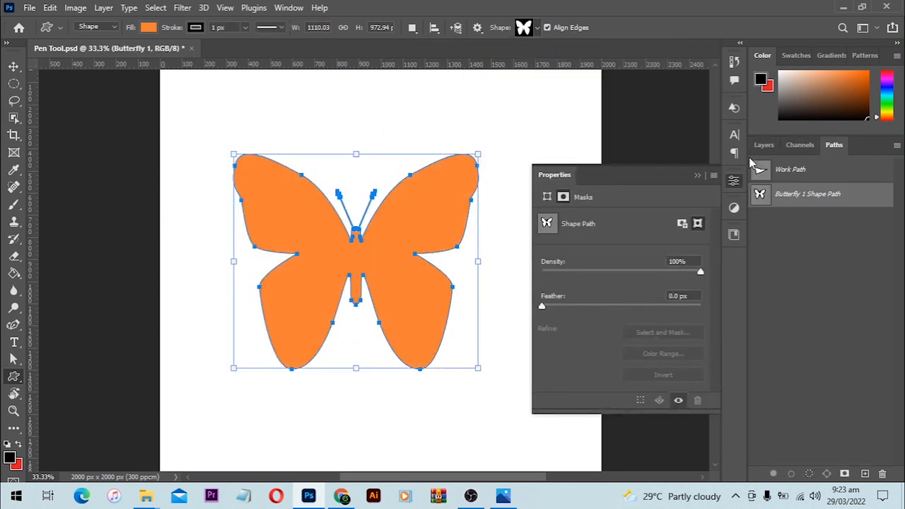
pyautogui.moveTo(790, 179); pyautogui.dragTo(888, 482)
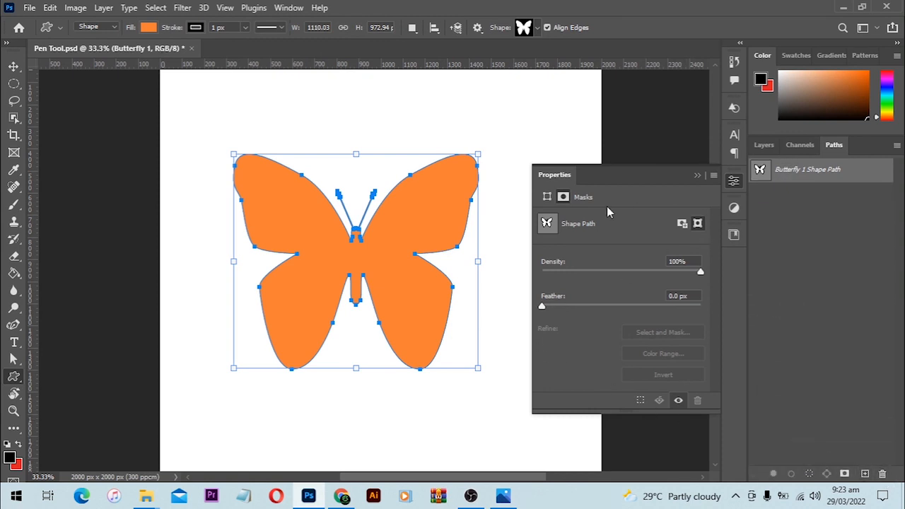
pyautogui.click(13, 67)
pyautogui.click(357, 169)
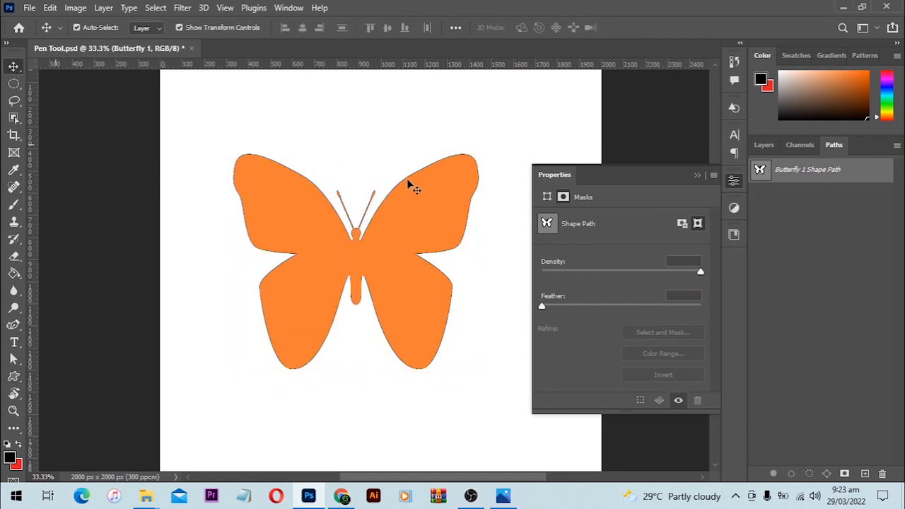
pyautogui.click(701, 176)
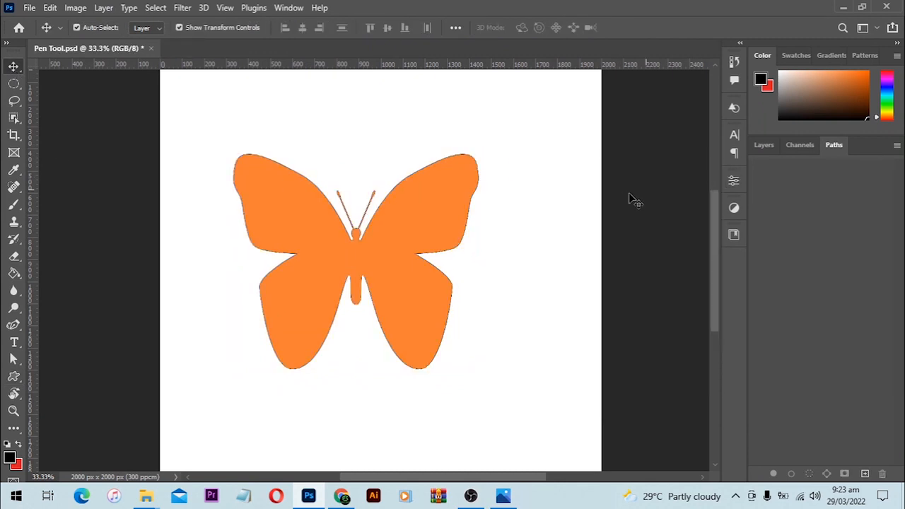